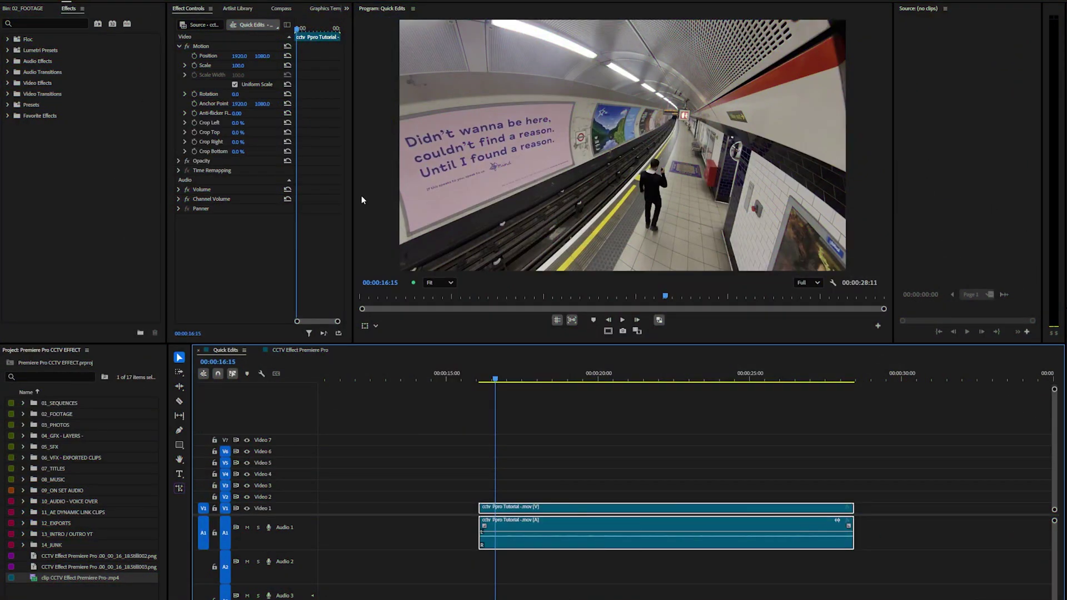
Find 'black' in Effects, apply Black & White to the subway clip, and collapse Motion
{"action": "left_click", "coordinate": [46, 23]}
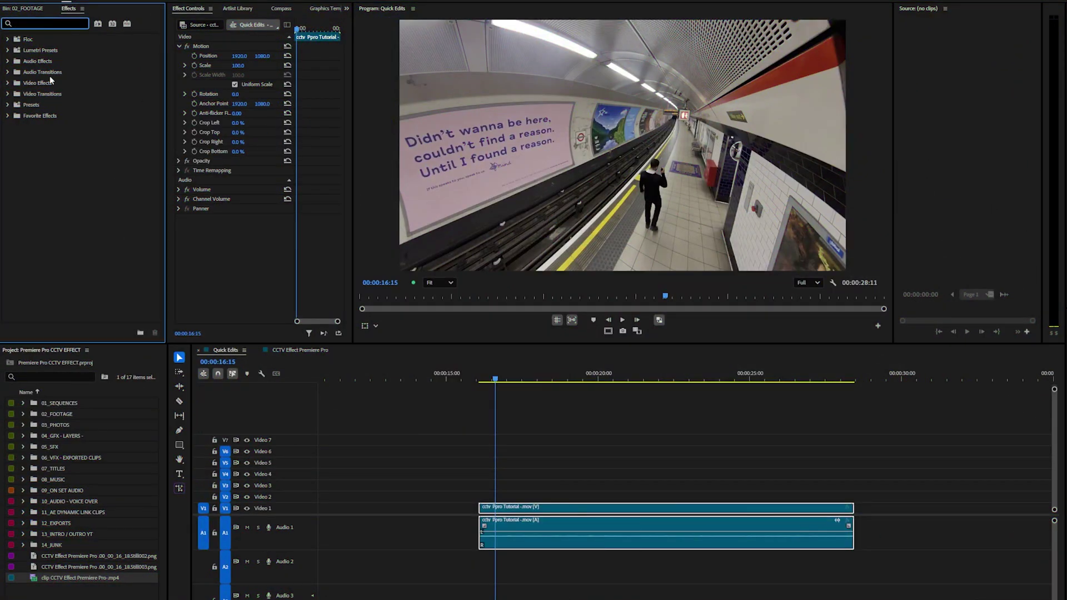
{"action": "type", "text": "black"}
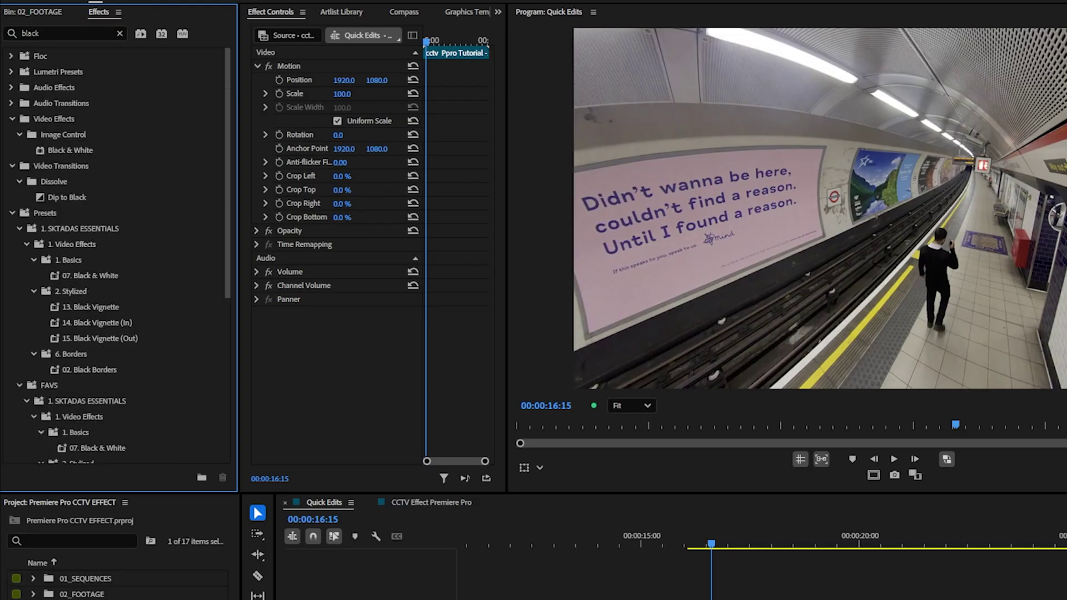
{"action": "left_click_drag", "start_coordinate": [74, 151], "coordinate": [336, 353]}
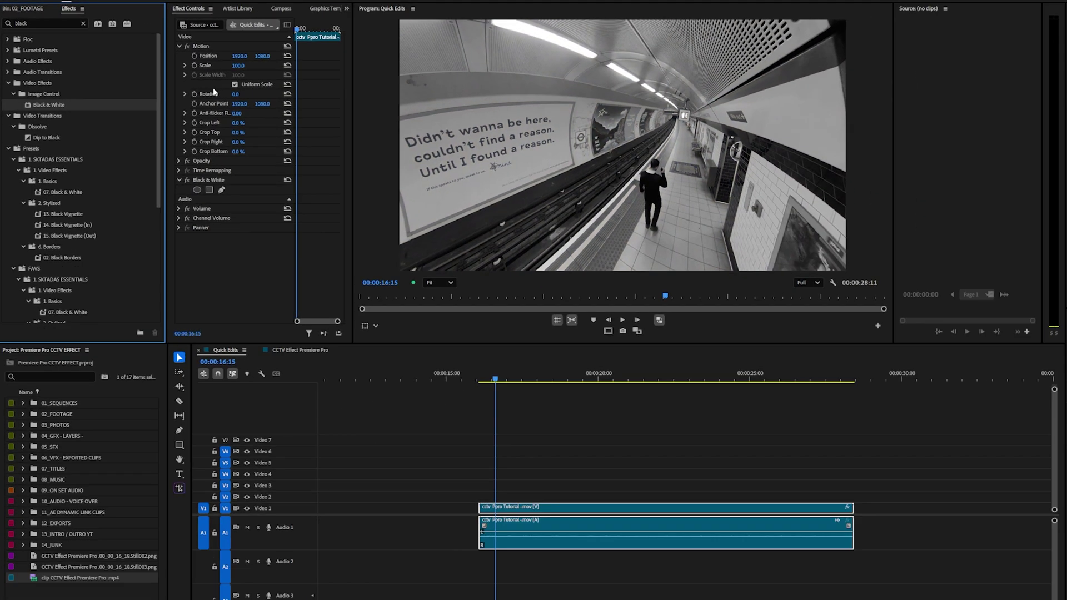
{"action": "left_click", "coordinate": [179, 46]}
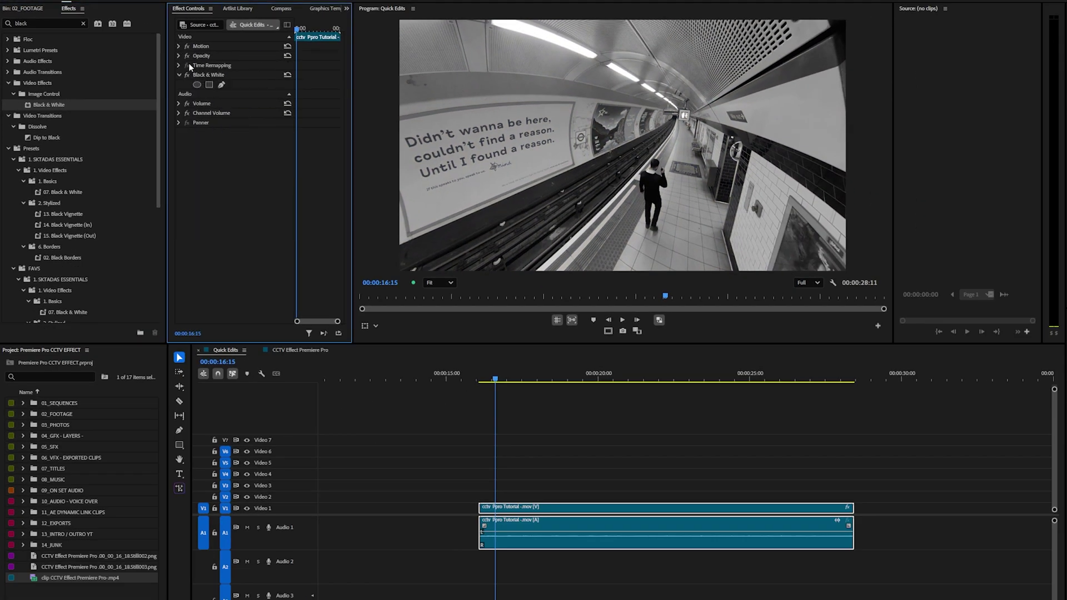
Apply Metadata & Timecode Burn-in to the clip and set its opacity to 100%
{"action": "left_click", "coordinate": [83, 23]}
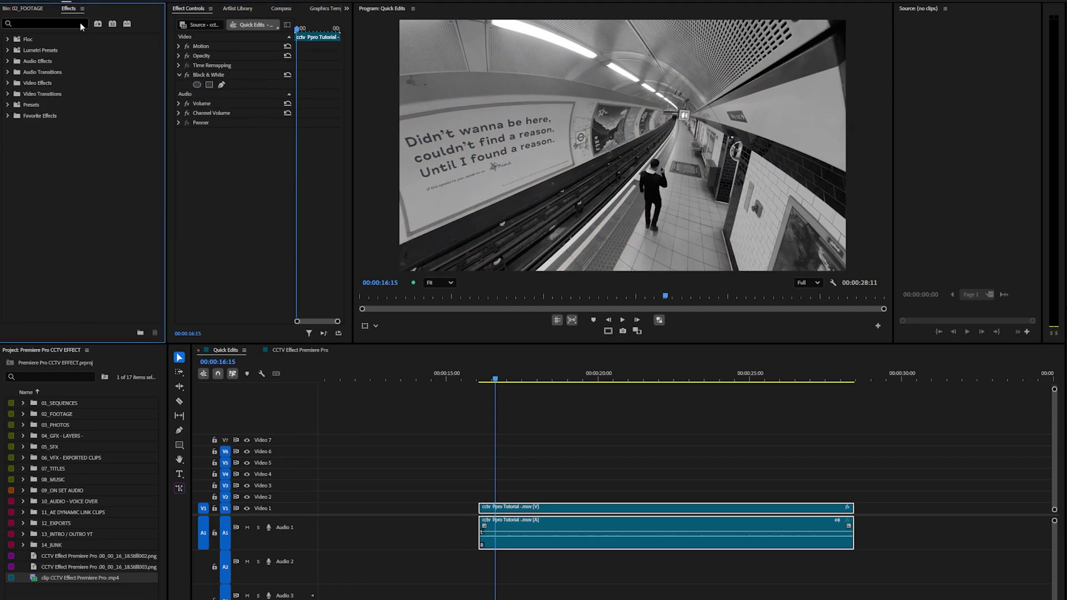
{"action": "left_click", "coordinate": [61, 23]}
{"action": "type", "text": "time"}
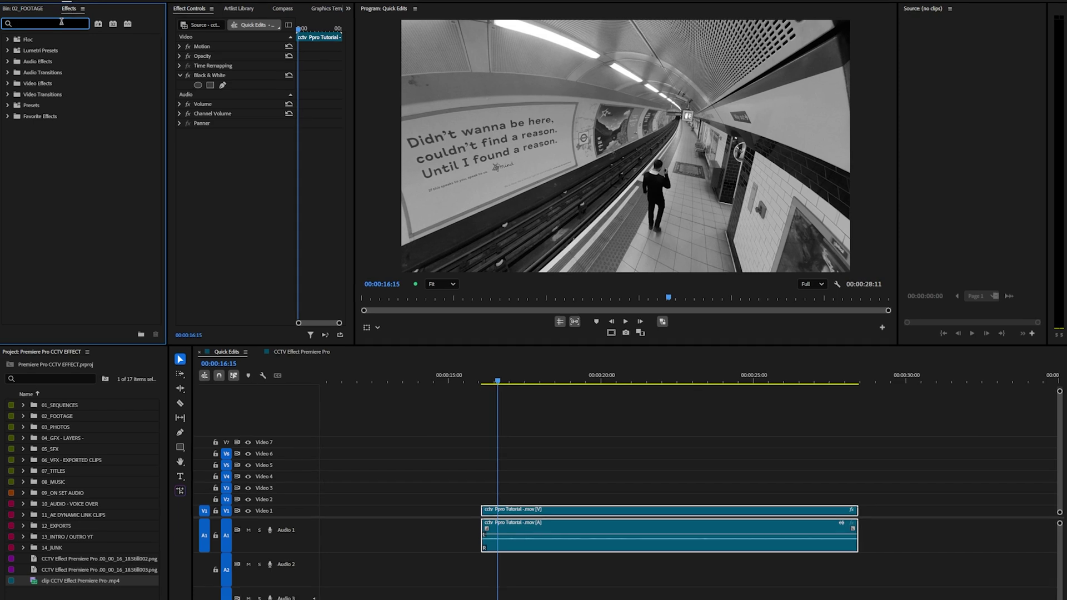
{"action": "type", "text": "code"}
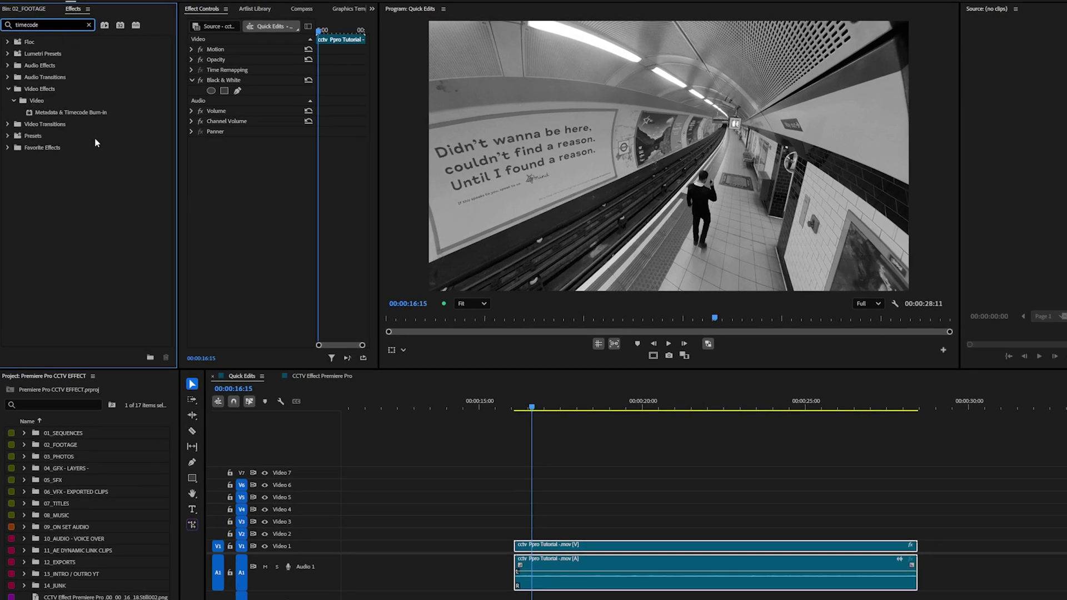
{"action": "left_click_drag", "start_coordinate": [85, 112], "coordinate": [275, 171]}
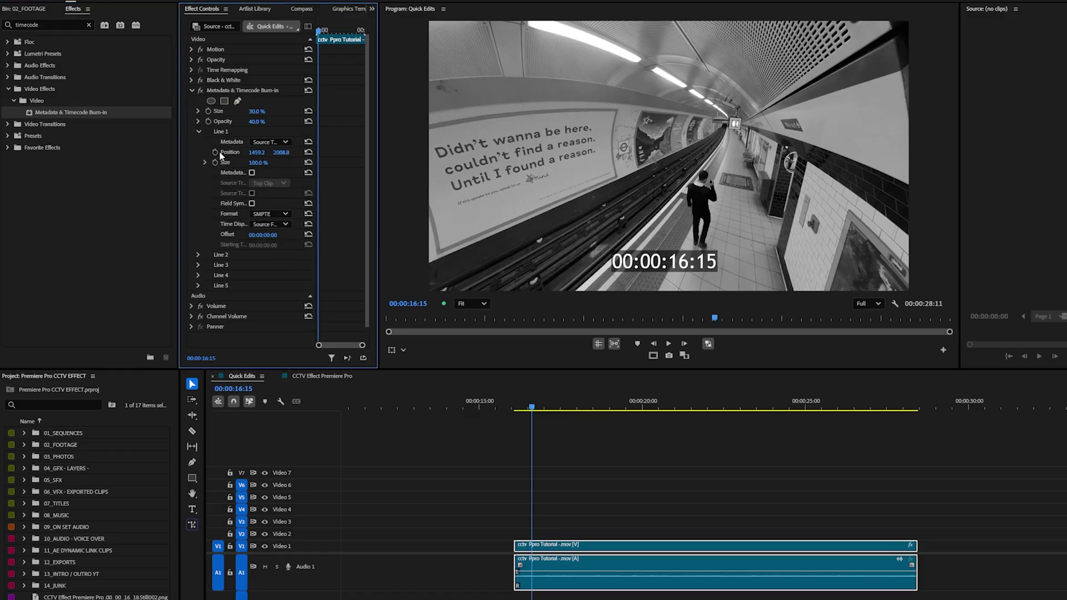
{"action": "left_click", "coordinate": [256, 121]}
{"action": "type", "text": "100"}
{"action": "key", "text": "Return"}
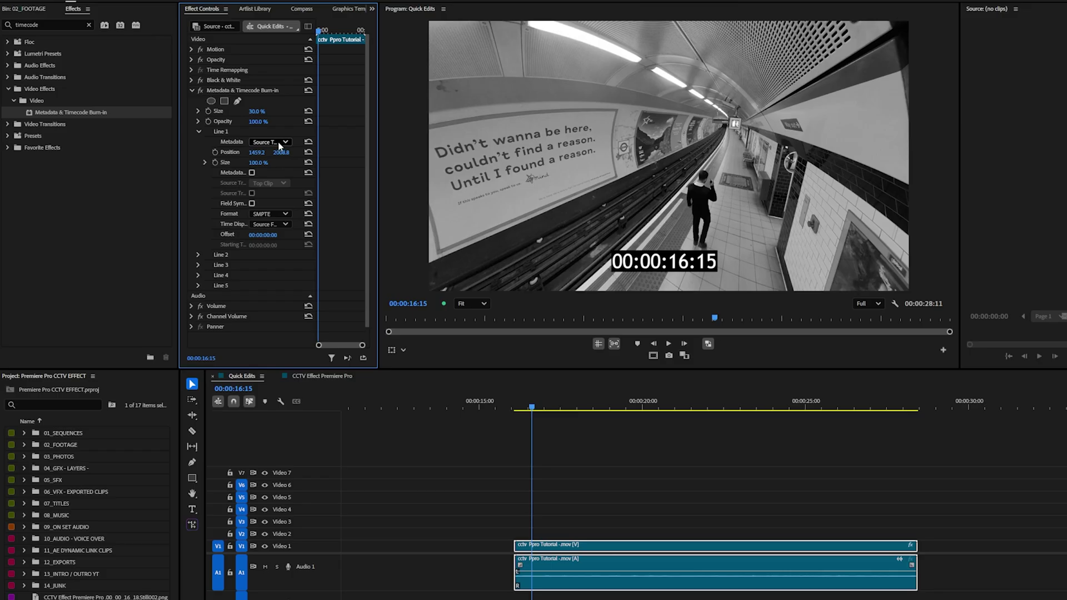
Display Generated timecode, moved to the frame's upper-left corner at size 70
{"action": "left_click", "coordinate": [280, 146]}
{"action": "left_click", "coordinate": [296, 182]}
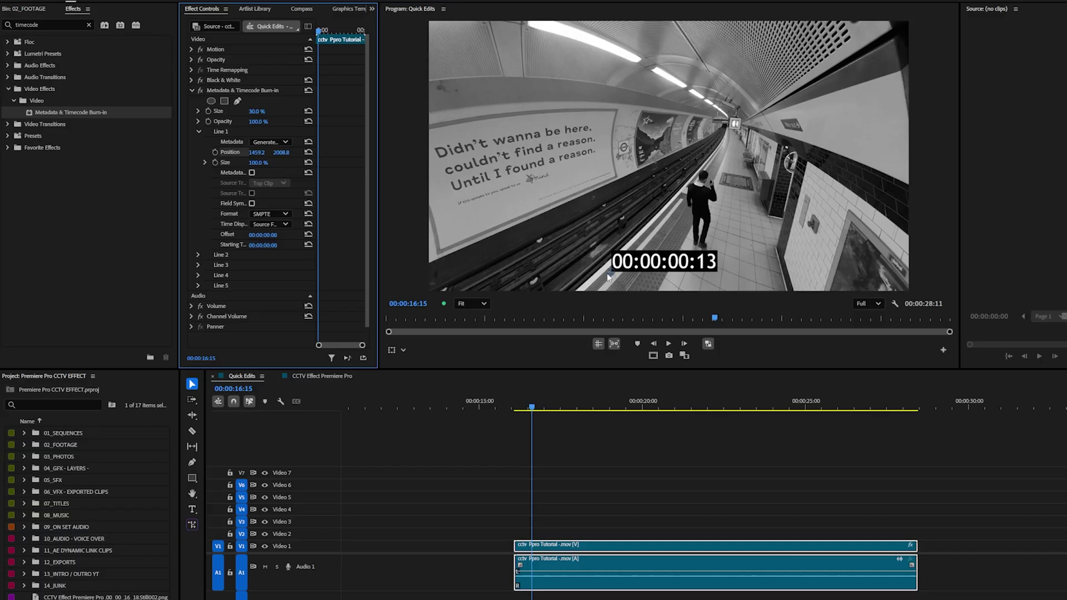
{"action": "left_click_drag", "start_coordinate": [610, 276], "coordinate": [462, 83]}
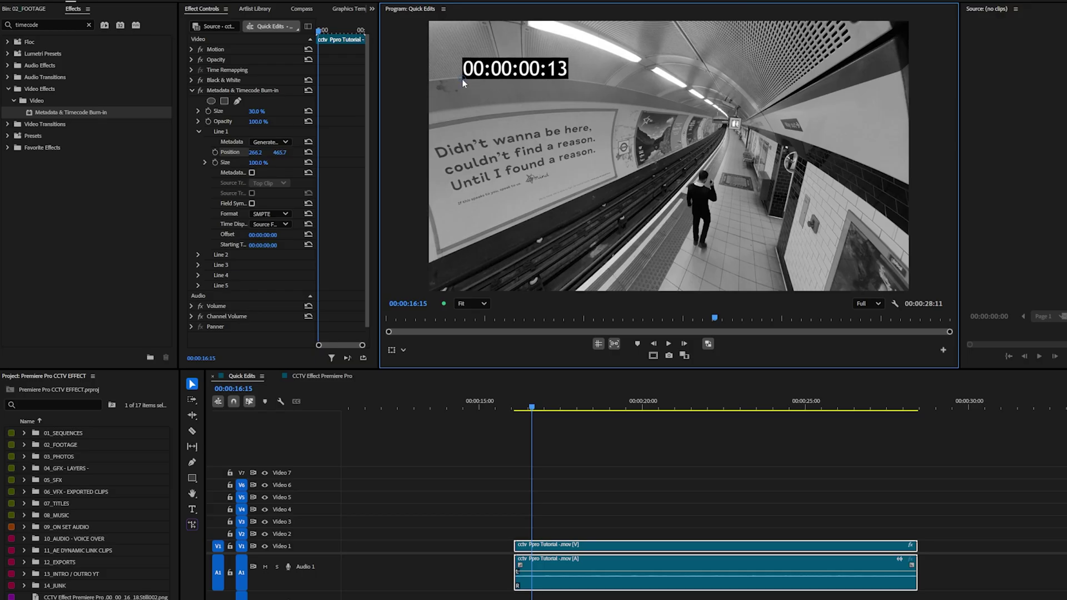
{"action": "left_click", "coordinate": [259, 163]}
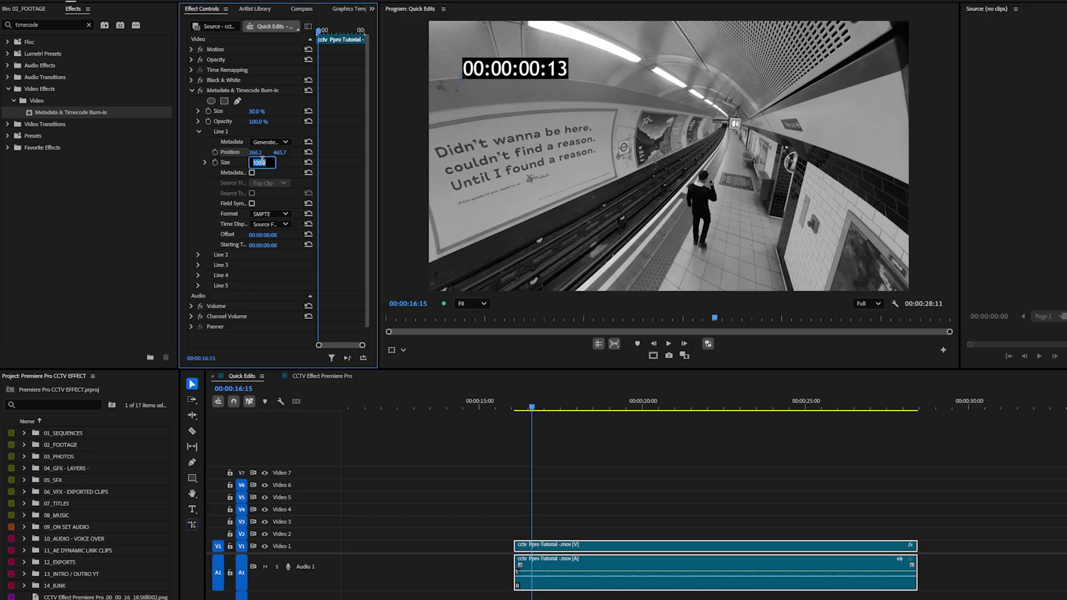
{"action": "type", "text": "70"}
{"action": "key", "text": "Return"}
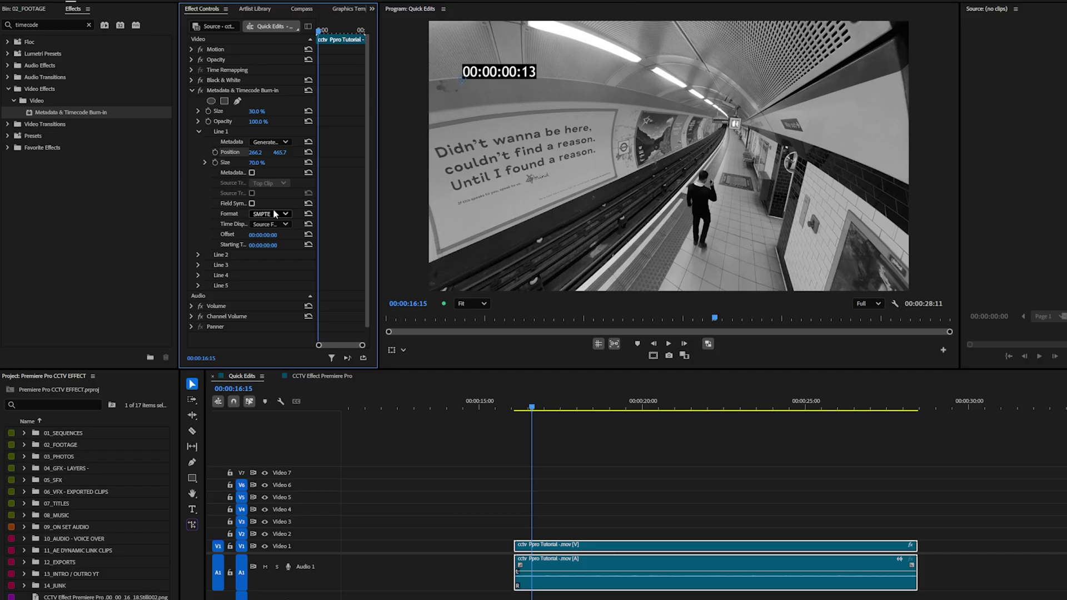
Set the starting timecode to 00:12:00:00 and collapse the burn-in settings
{"action": "left_click", "coordinate": [259, 246]}
{"action": "left_click", "coordinate": [260, 246]}
{"action": "type", "text": "12"}
{"action": "key", "text": "Return"}
{"action": "left_click", "coordinate": [192, 90]}
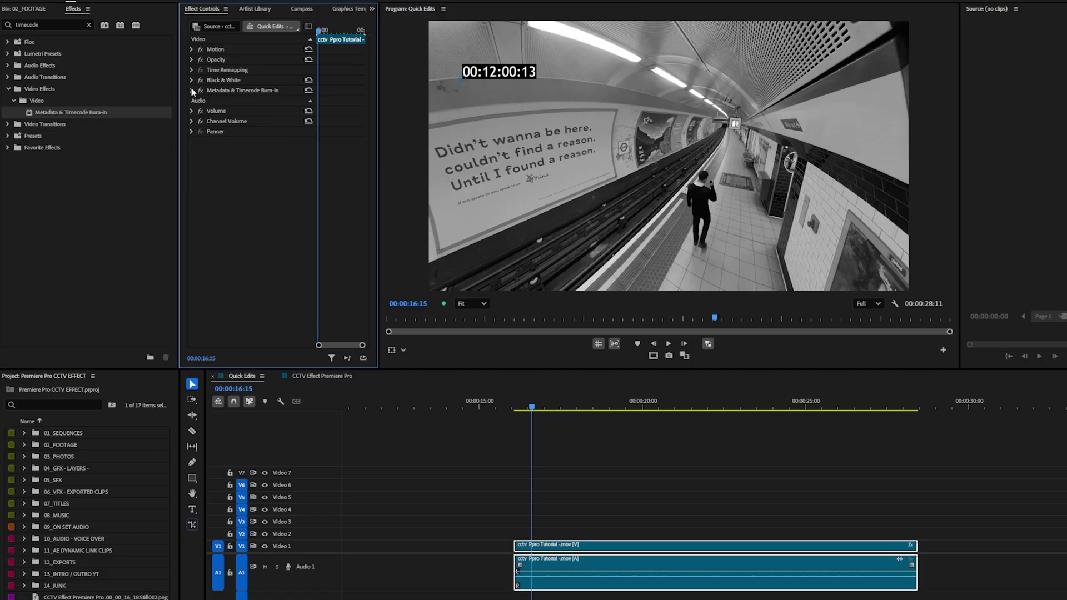
Search 'wave warp' and apply the Wave Warp effect to the clip
{"action": "left_click", "coordinate": [87, 25]}
{"action": "left_click", "coordinate": [87, 25]}
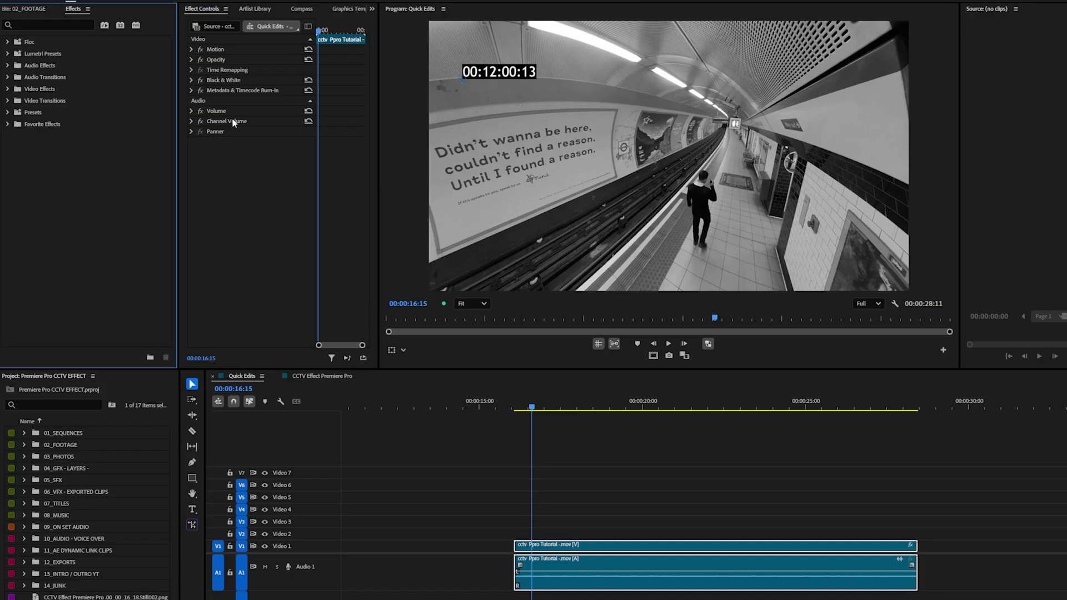
{"action": "left_click", "coordinate": [85, 24]}
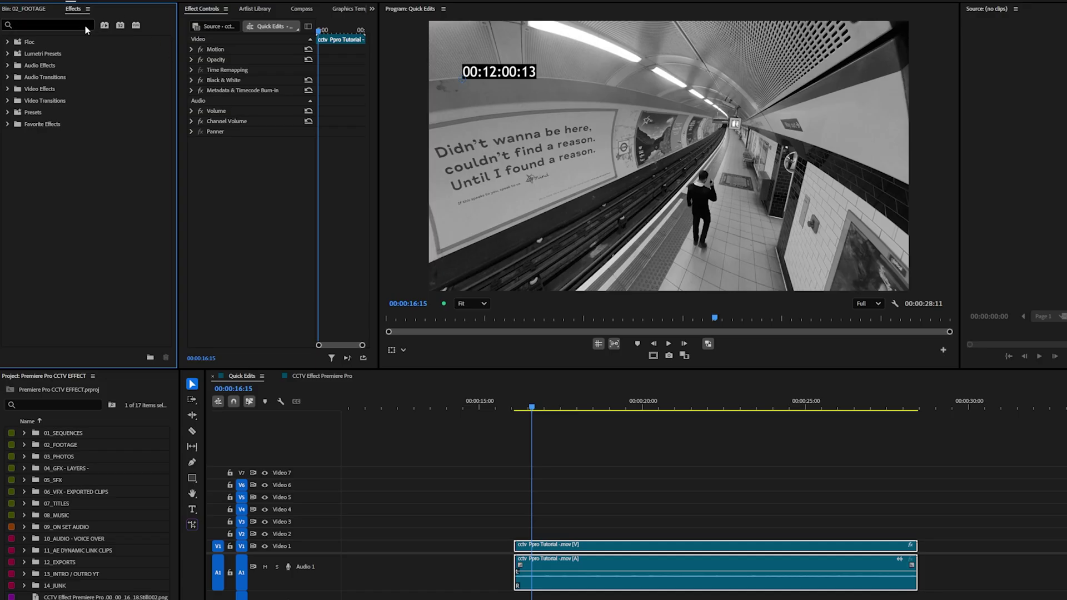
{"action": "type", "text": "wave"}
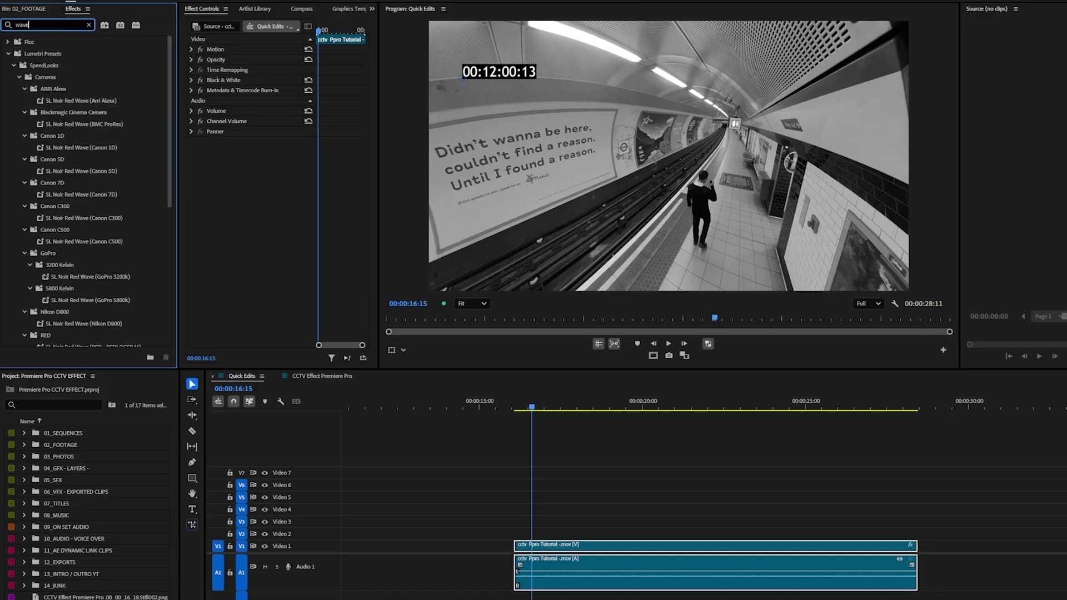
{"action": "type", "text": " warp"}
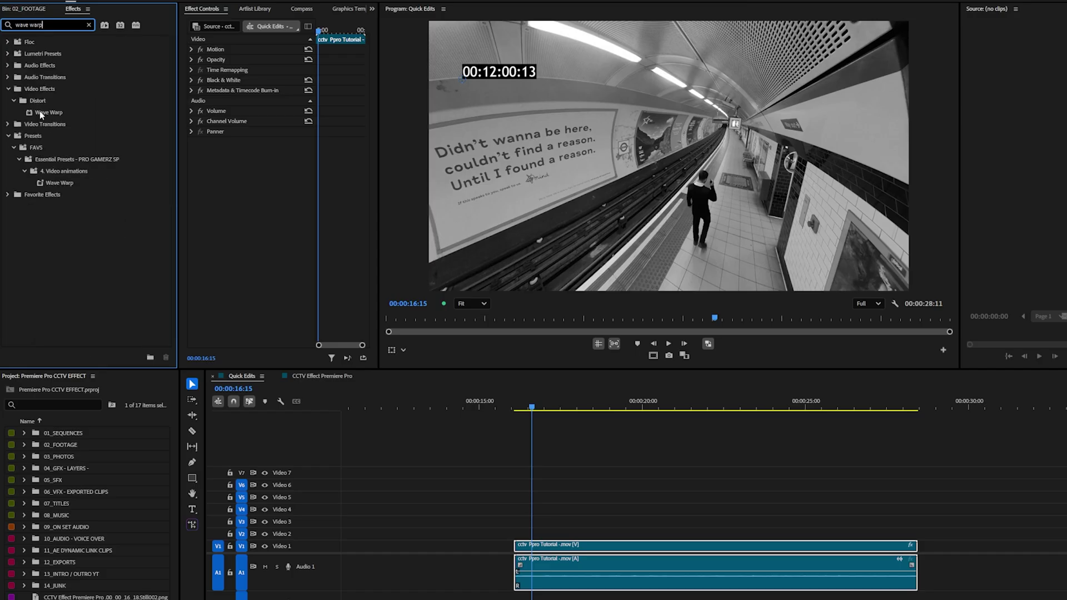
{"action": "left_click_drag", "start_coordinate": [49, 112], "coordinate": [229, 188]}
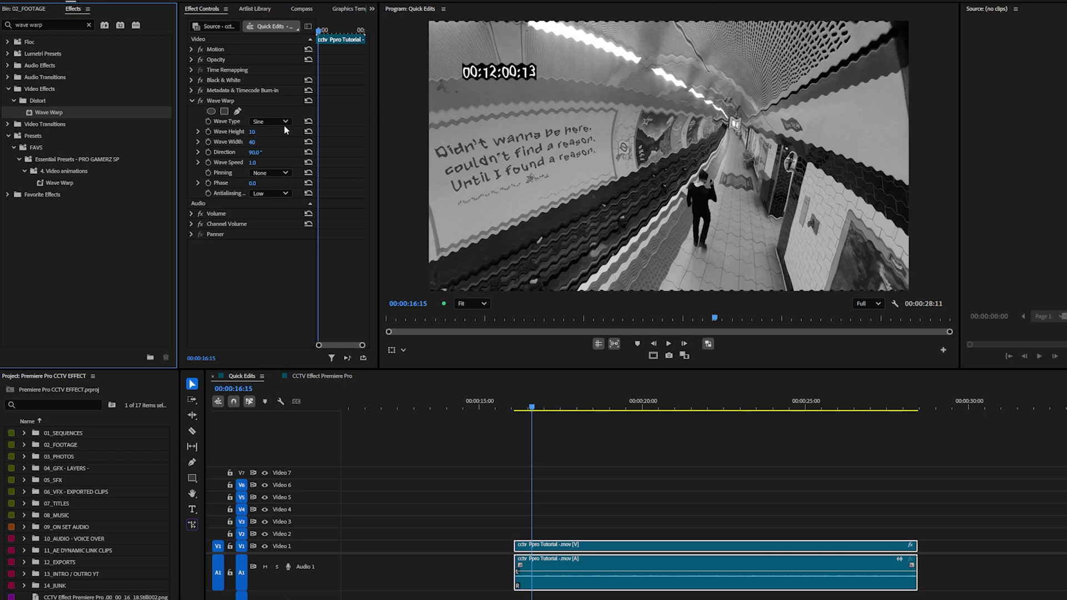
Set Wave Warp height to 1, direction to 10° and speed to 1.5
{"action": "left_click", "coordinate": [254, 131]}
{"action": "type", "text": "1"}
{"action": "key", "text": "Return"}
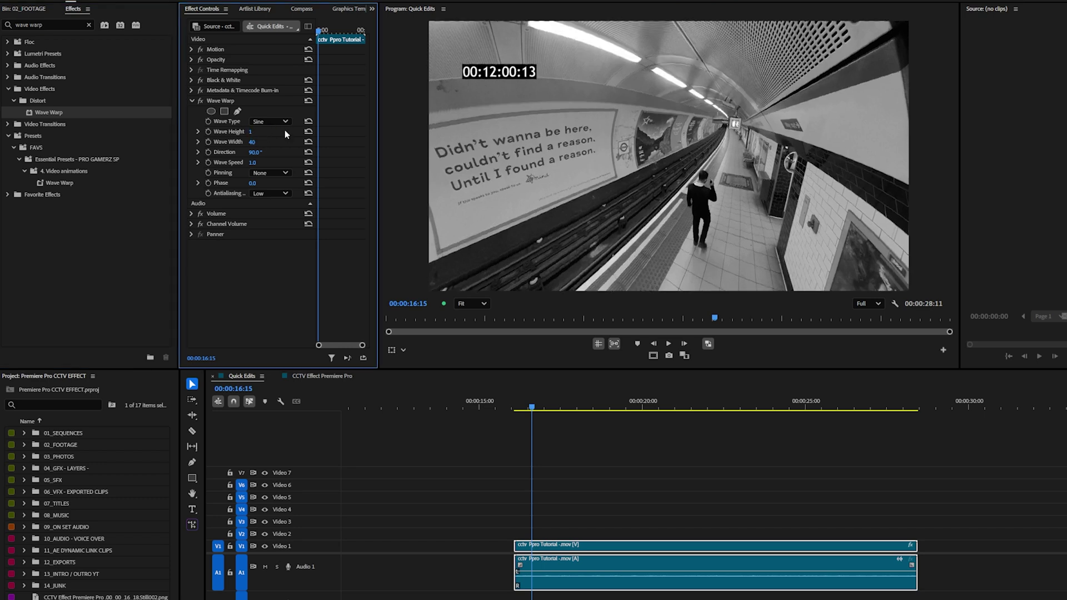
{"action": "left_click", "coordinate": [259, 152]}
{"action": "type", "text": "10"}
{"action": "key", "text": "Return"}
{"action": "left_click", "coordinate": [253, 163]}
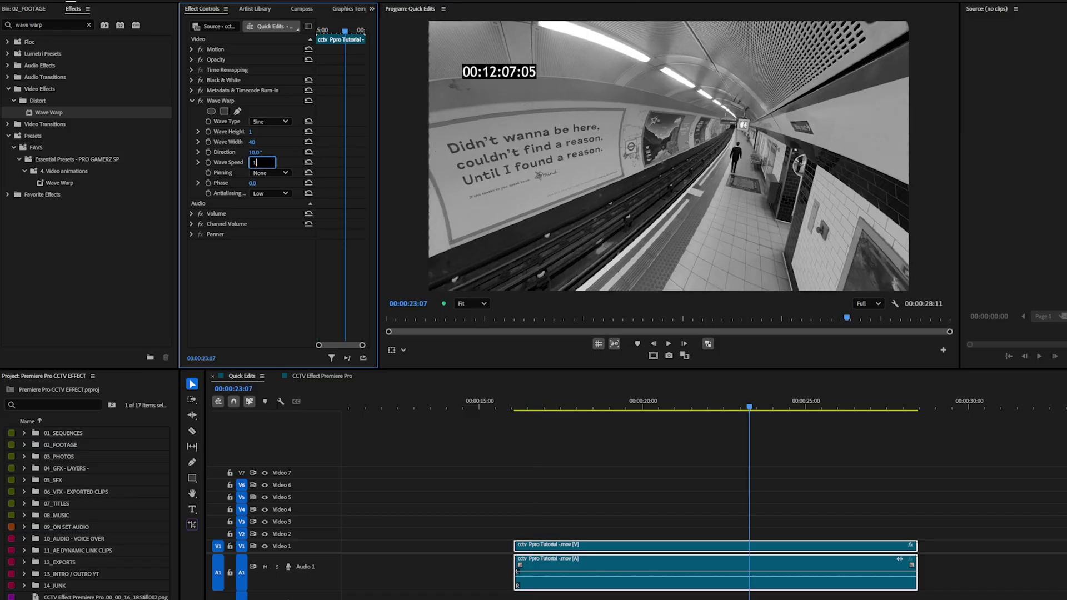
{"action": "type", "text": "1.5"}
{"action": "key", "text": "Return"}
{"action": "left_click", "coordinate": [517, 401]}
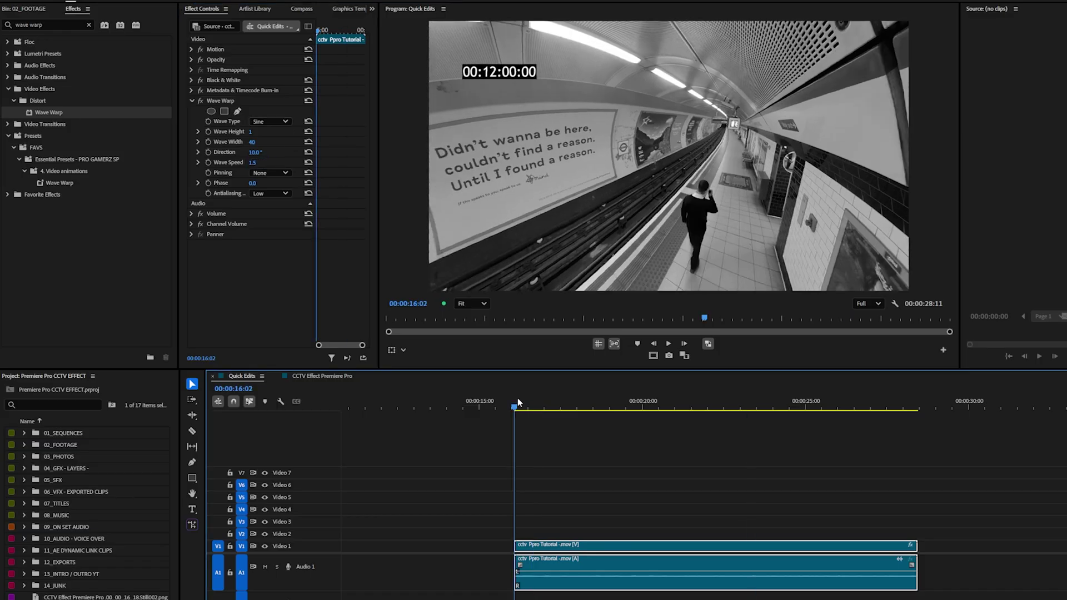
Search 'vene' and apply the Venetian Blinds effect to the clip
{"action": "left_click", "coordinate": [88, 24]}
{"action": "type", "text": "vene"}
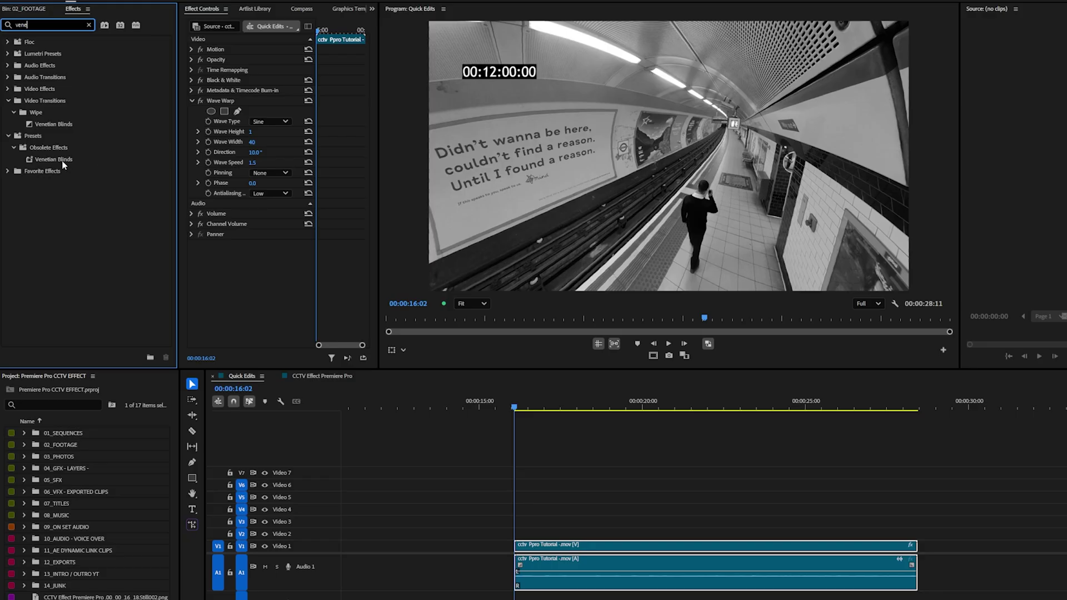
{"action": "left_click_drag", "start_coordinate": [100, 160], "coordinate": [240, 239]}
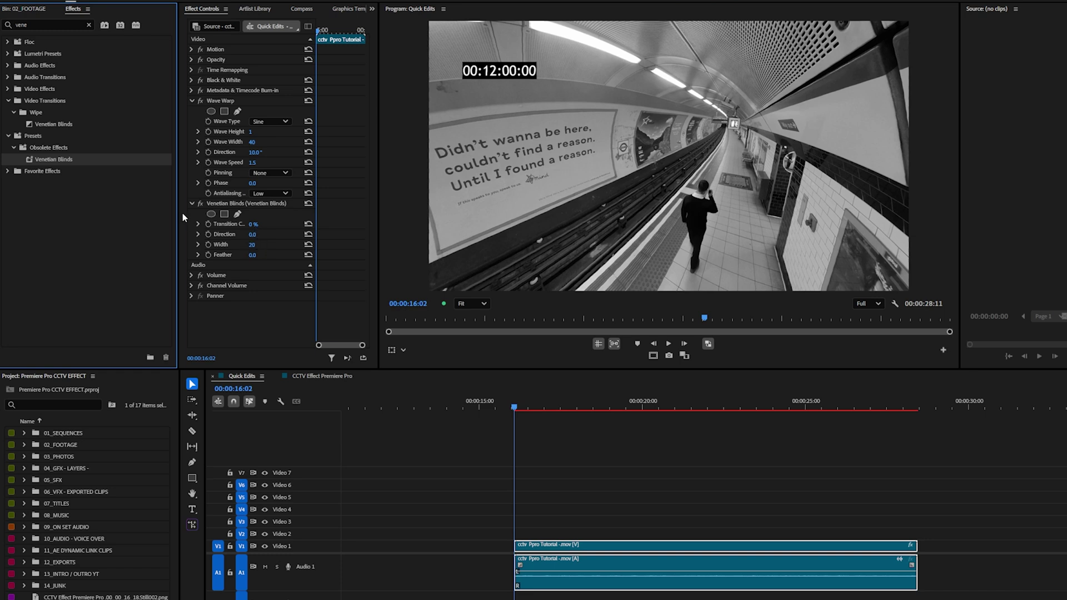
Set Venetian Blinds to 20% completion, 90° direction and width 10
{"action": "left_click", "coordinate": [253, 224]}
{"action": "type", "text": "20"}
{"action": "key", "text": "Tab"}
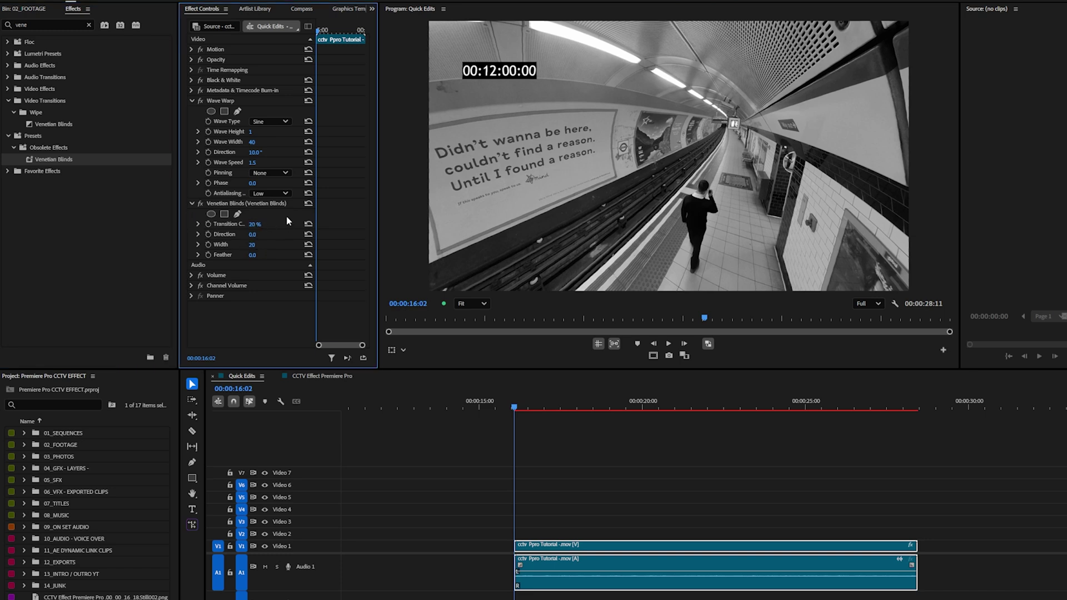
{"action": "type", "text": "90"}
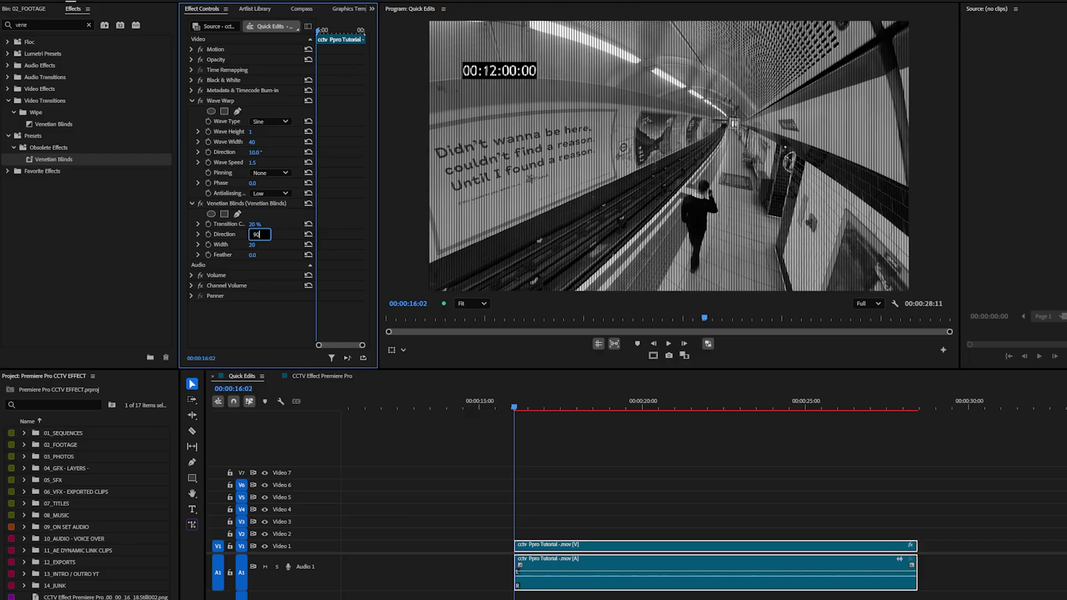
{"action": "key", "text": "Return"}
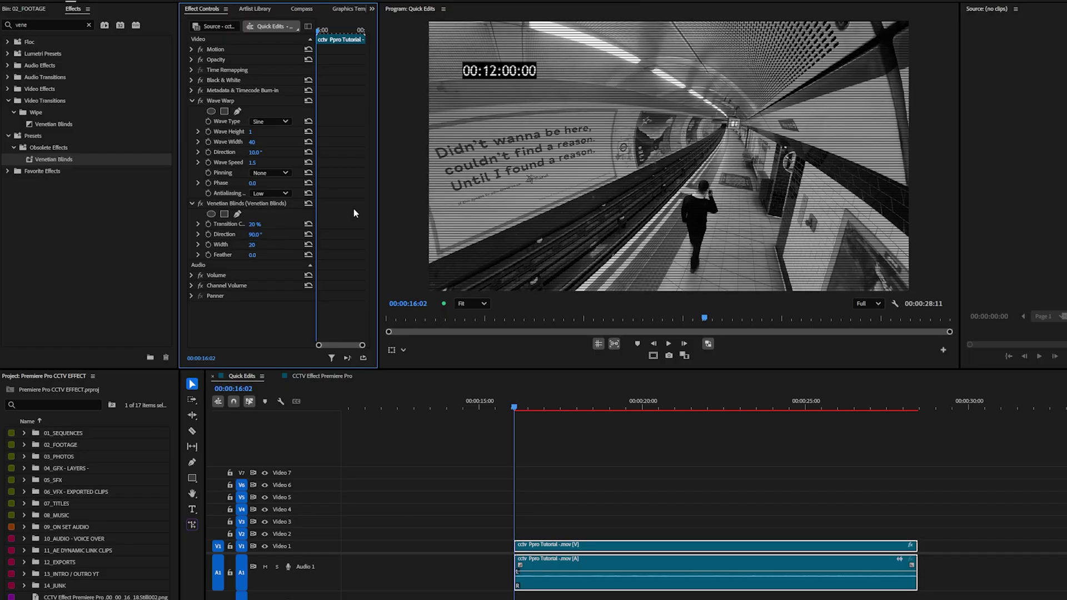
{"action": "left_click", "coordinate": [255, 244]}
{"action": "type", "text": "10"}
{"action": "key", "text": "Return"}
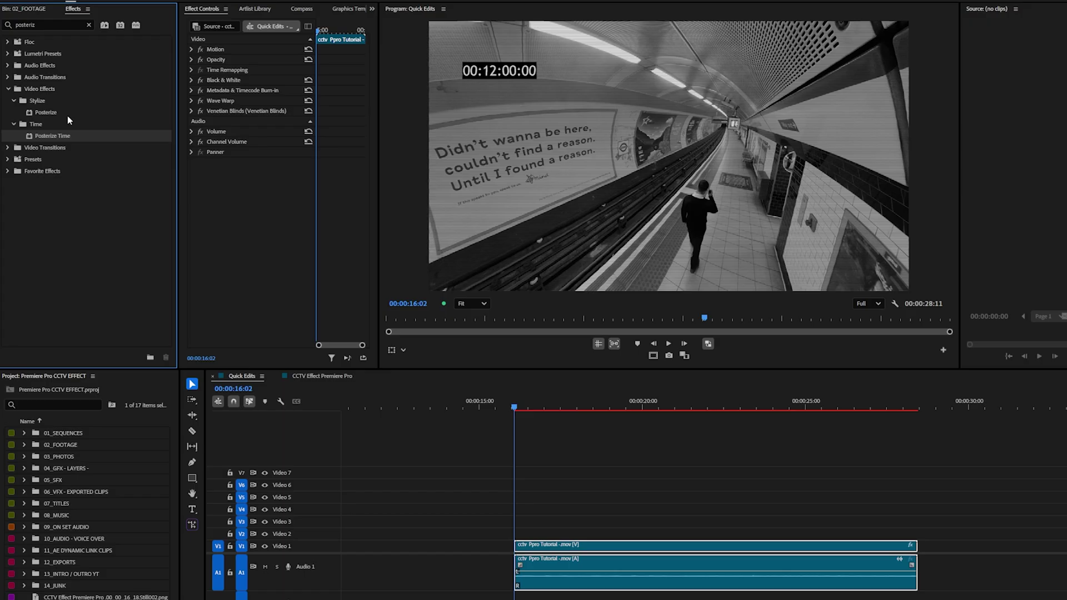
Apply Posterize Time to the clip with a frame rate of 6 fps
{"action": "left_click_drag", "start_coordinate": [48, 138], "coordinate": [285, 185]}
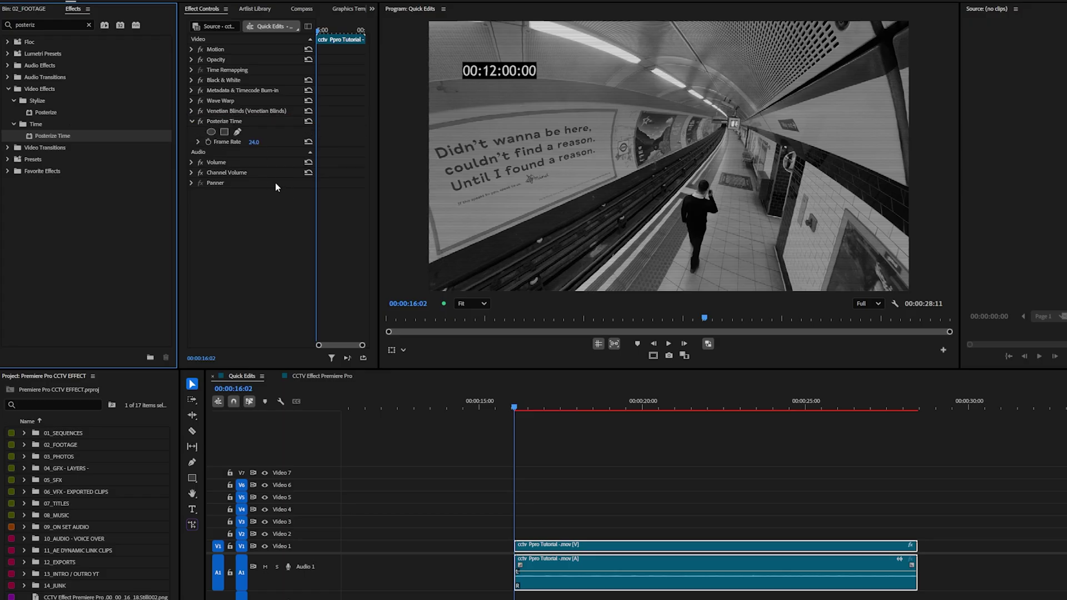
{"action": "left_click", "coordinate": [257, 142]}
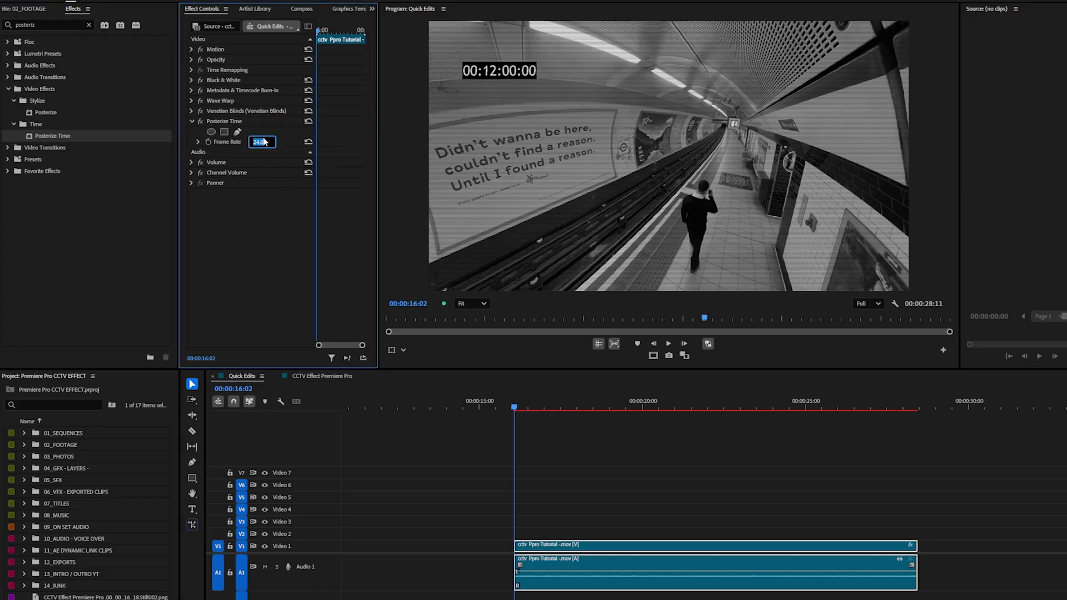
{"action": "type", "text": "6"}
{"action": "key", "text": "Return"}
Play the clip from the start point to preview the effects, then stop
{"action": "left_click", "coordinate": [518, 487]}
{"action": "key", "text": "Return"}
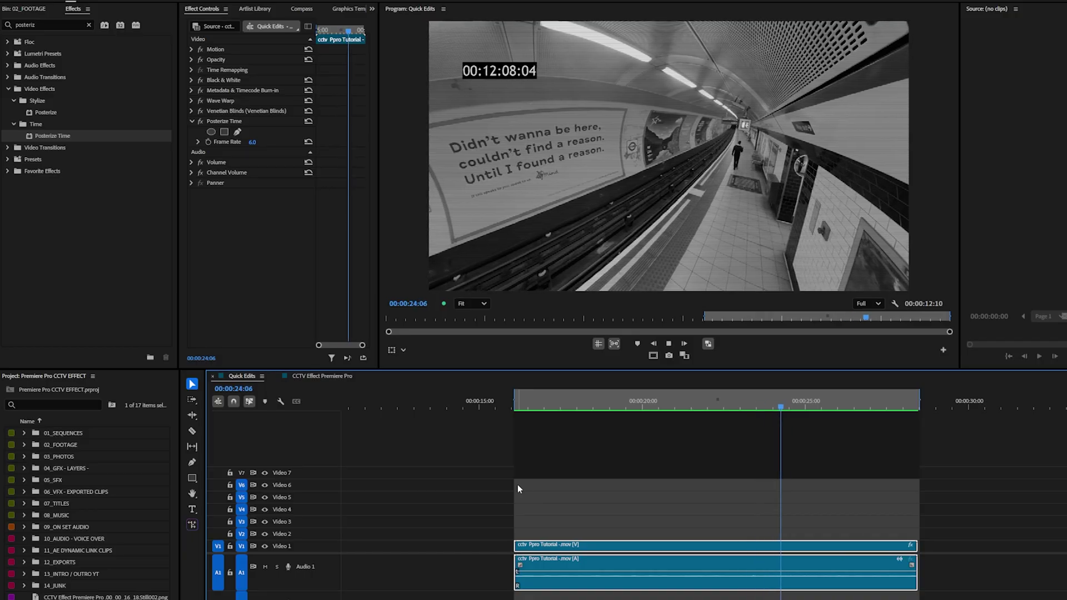
{"action": "key", "text": "space"}
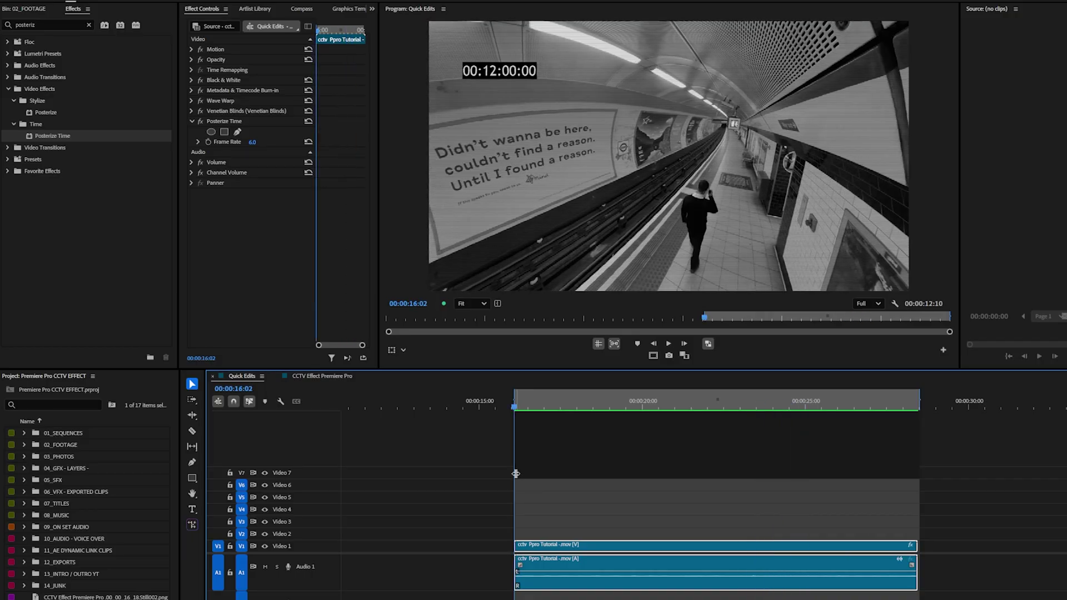
Search 'noise' and apply the Noise effect to the clip
{"action": "double_click", "coordinate": [85, 23]}
{"action": "type", "text": "noi"}
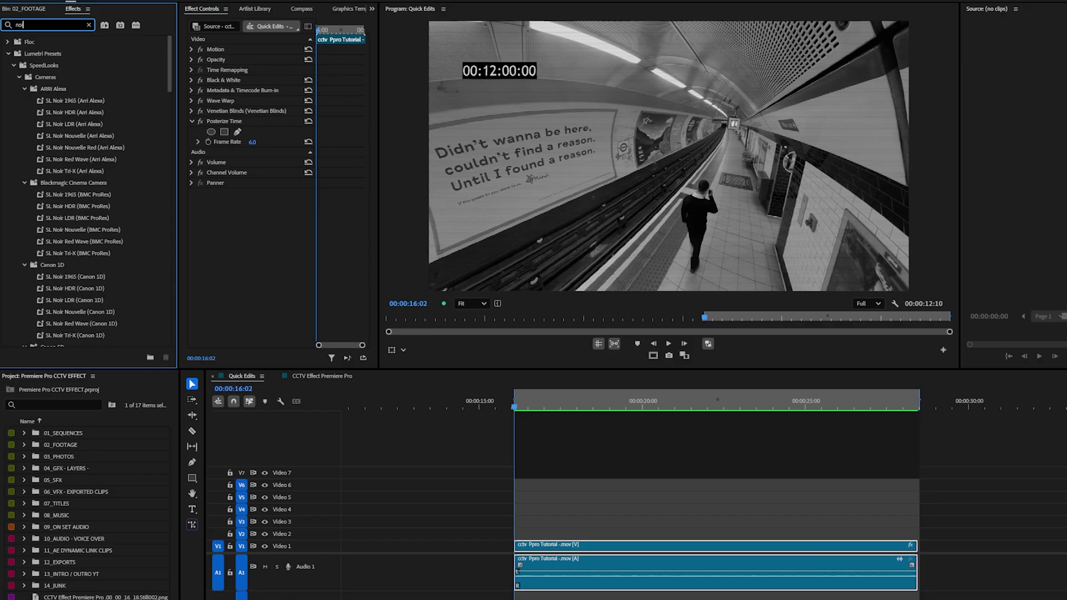
{"action": "type", "text": "se"}
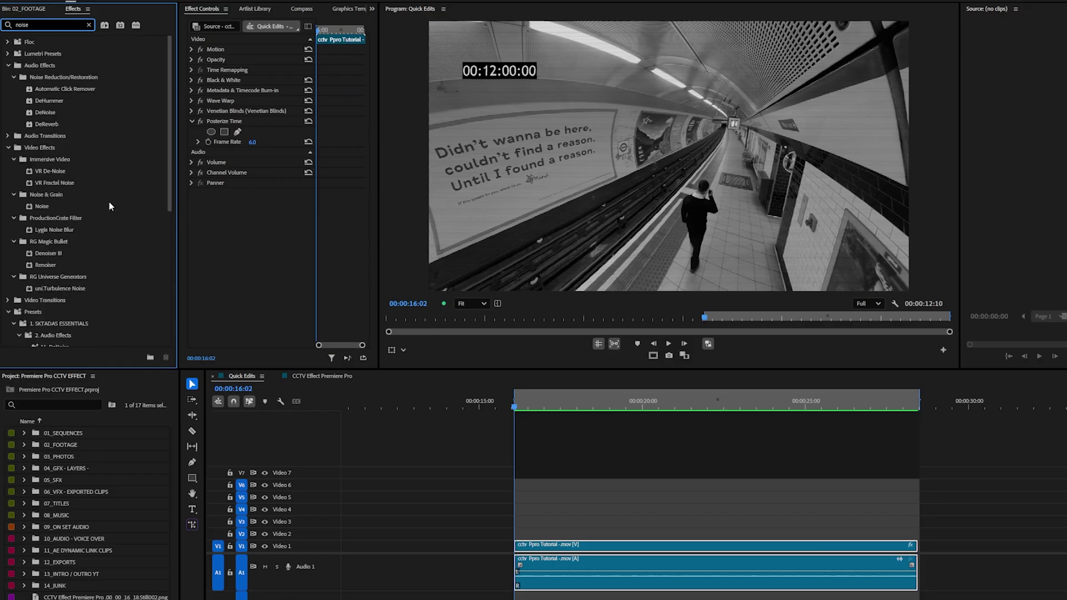
{"action": "left_click_drag", "start_coordinate": [48, 208], "coordinate": [219, 204]}
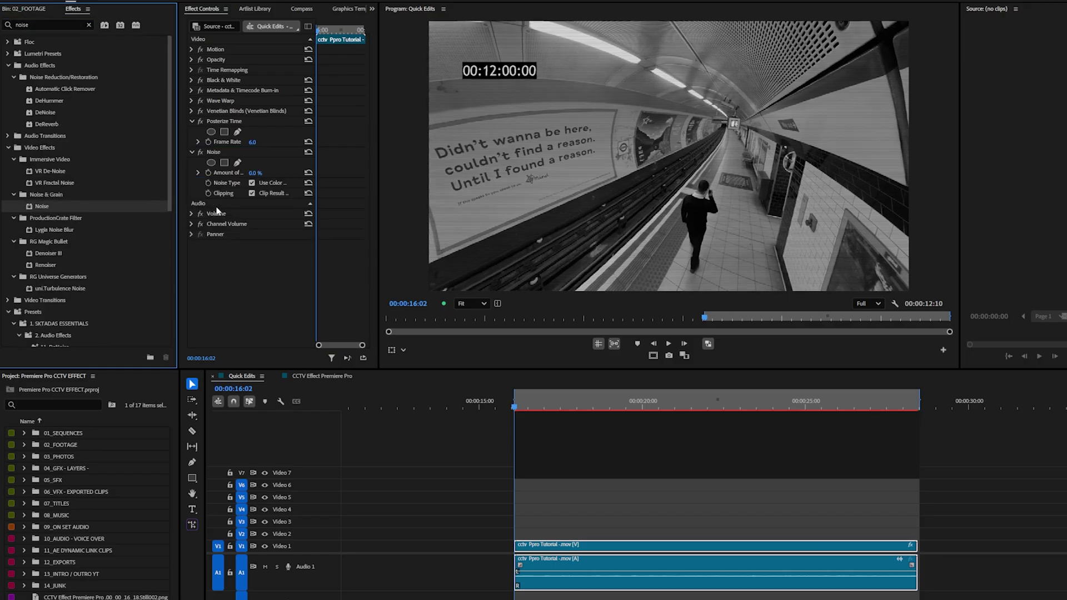
Set the noise amount to 15% and turn off Use Color Noise
{"action": "left_click", "coordinate": [252, 173]}
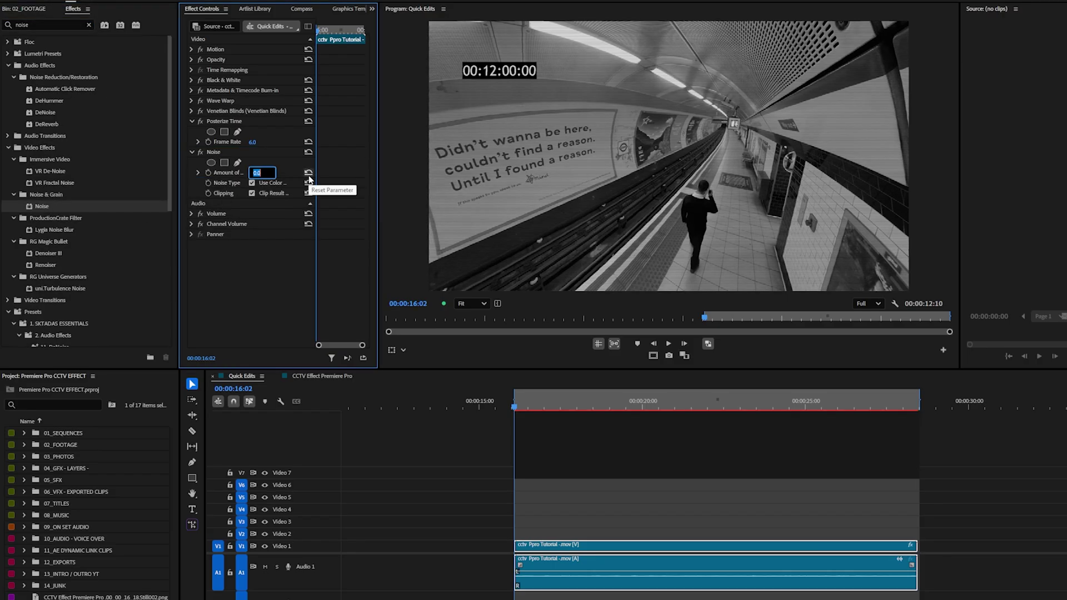
{"action": "type", "text": "15"}
{"action": "key", "text": "Return"}
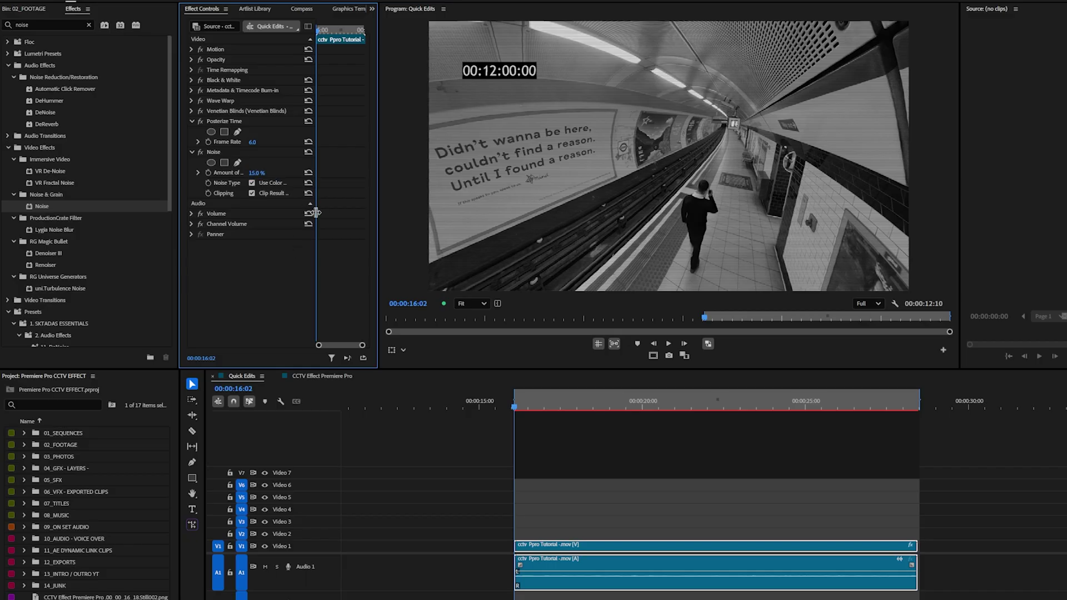
{"action": "left_click_drag", "start_coordinate": [317, 217], "coordinate": [352, 221]}
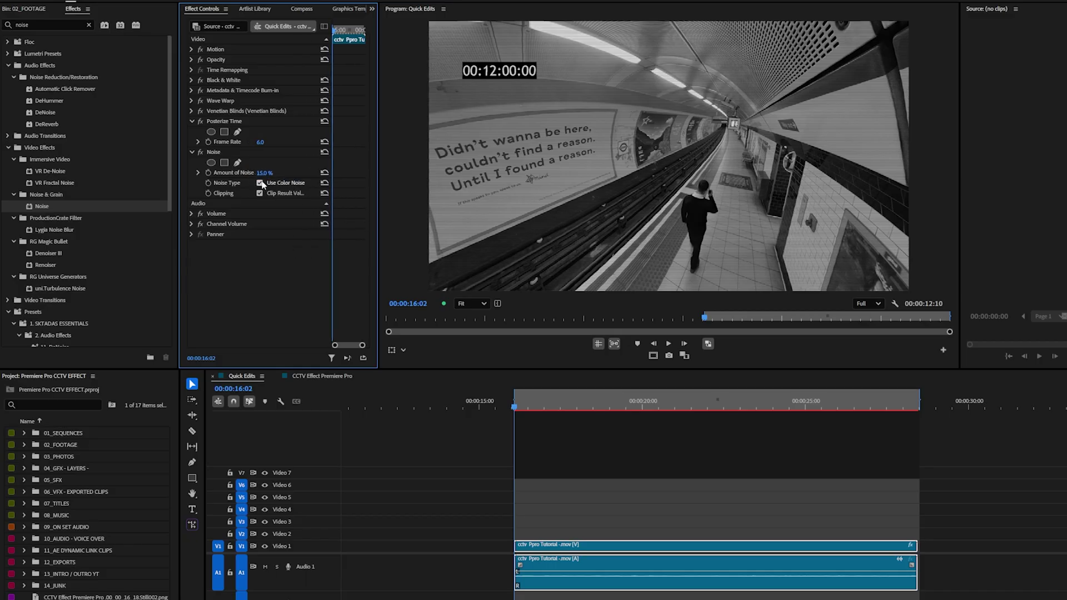
{"action": "left_click", "coordinate": [260, 183]}
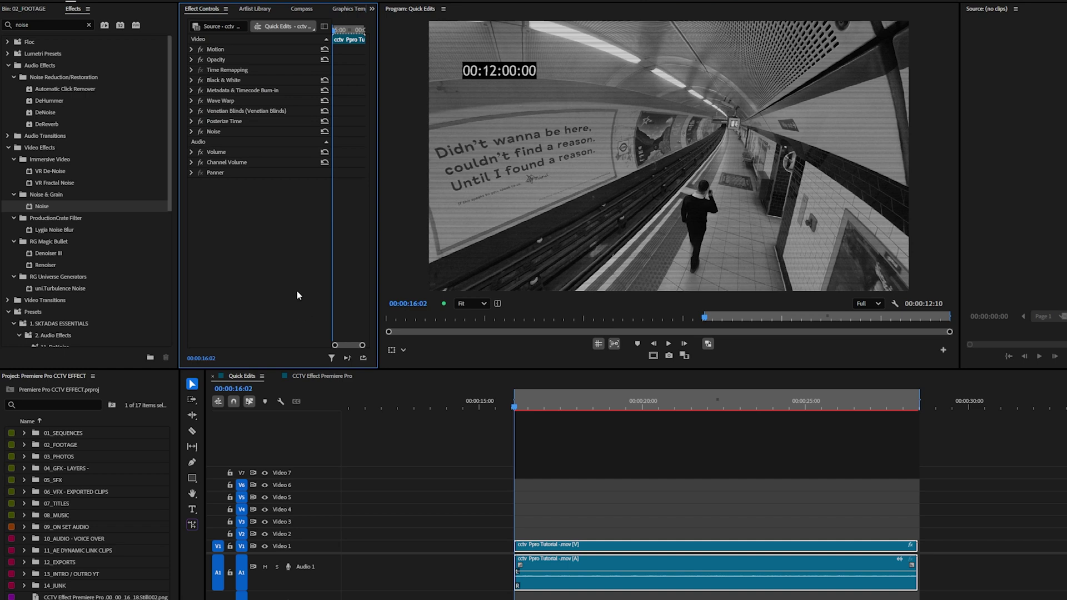
Save the selected video effects as a preset named 'The CCTV Effect'
{"action": "left_click", "coordinate": [237, 82]}
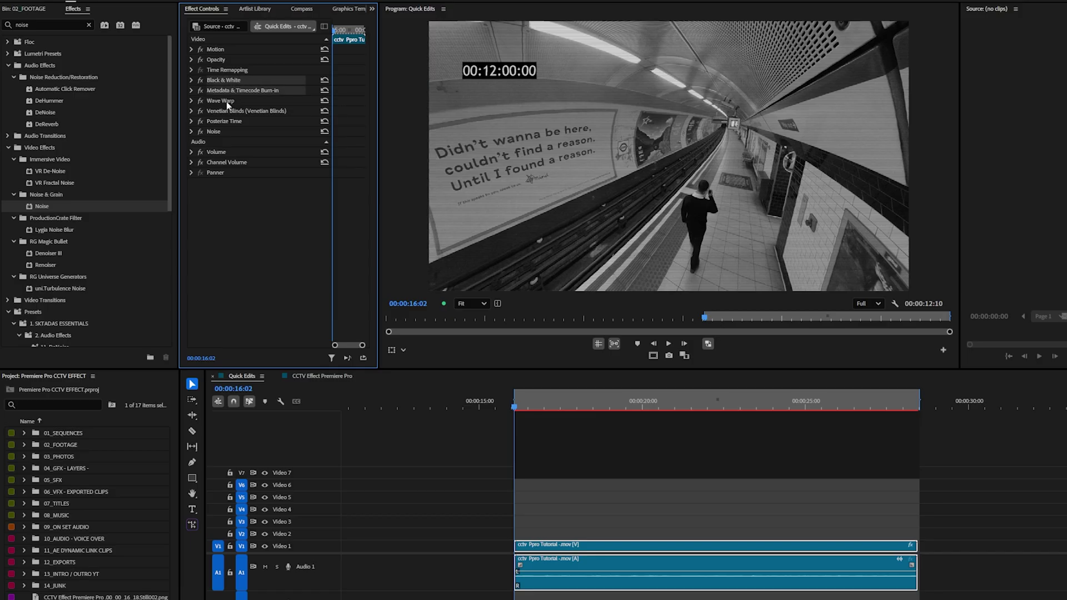
{"action": "left_click", "coordinate": [227, 111], "text": "shift"}
{"action": "left_click", "coordinate": [216, 132], "text": "shift"}
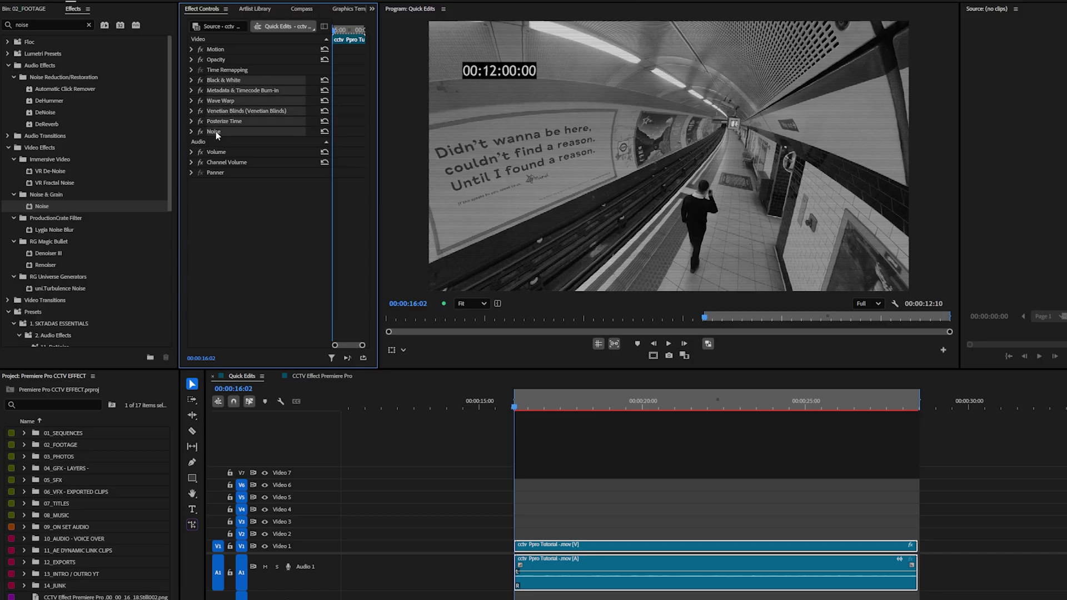
{"action": "right_click", "coordinate": [239, 114]}
{"action": "left_click", "coordinate": [271, 128]}
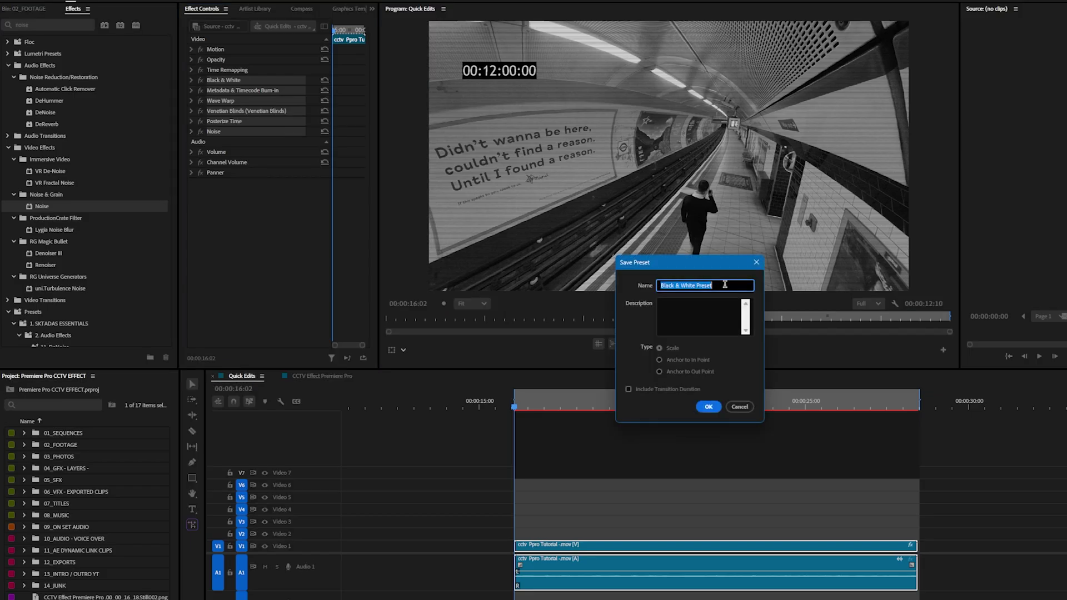
{"action": "type", "text": "The CC"}
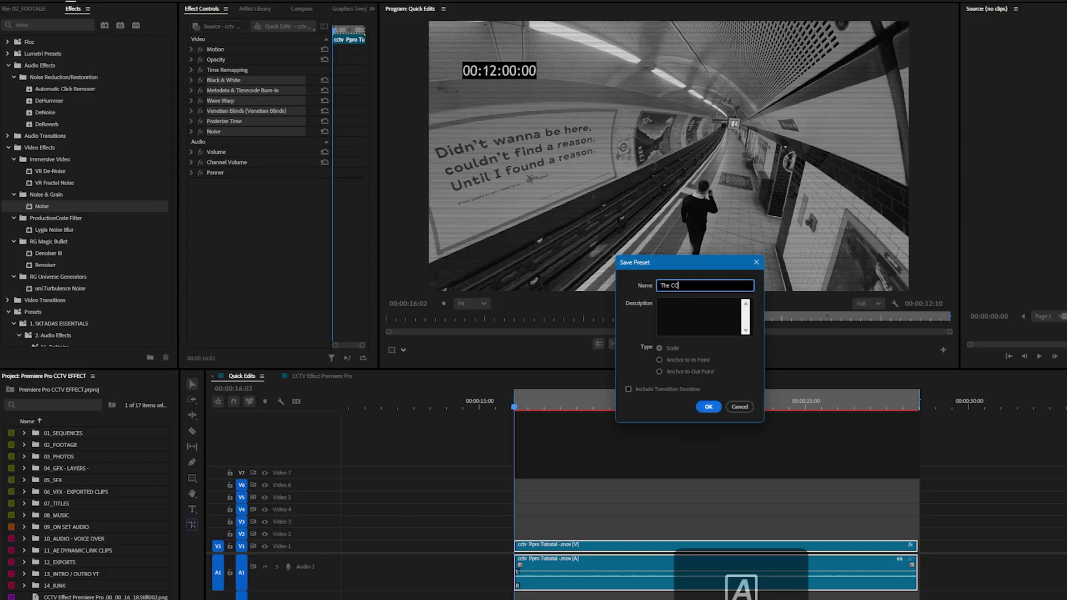
{"action": "type", "text": "TV Effect"}
{"action": "left_click", "coordinate": [707, 407]}
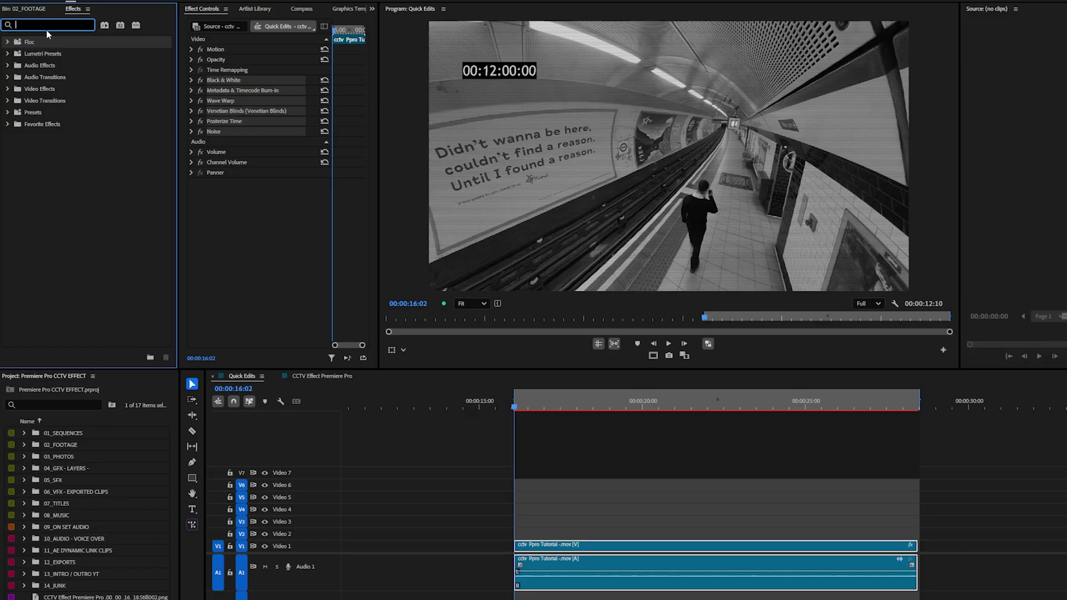
Search the Effects panel to confirm The CCTV Effect preset is listed
{"action": "type", "text": "the cctc"}
{"action": "key", "text": "BackSpace"}
{"action": "left_click", "coordinate": [67, 124]}
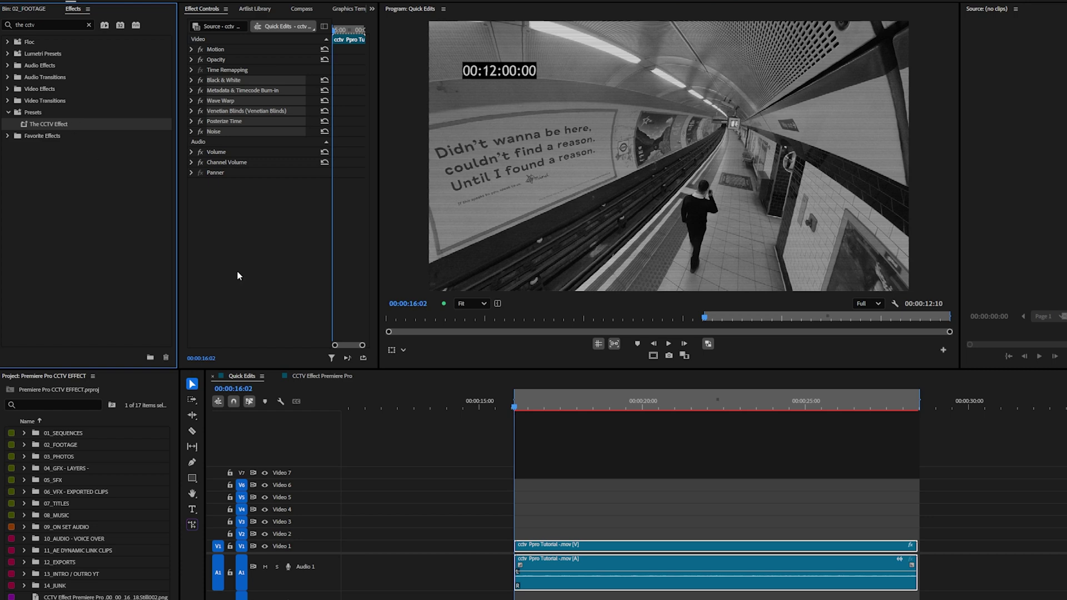